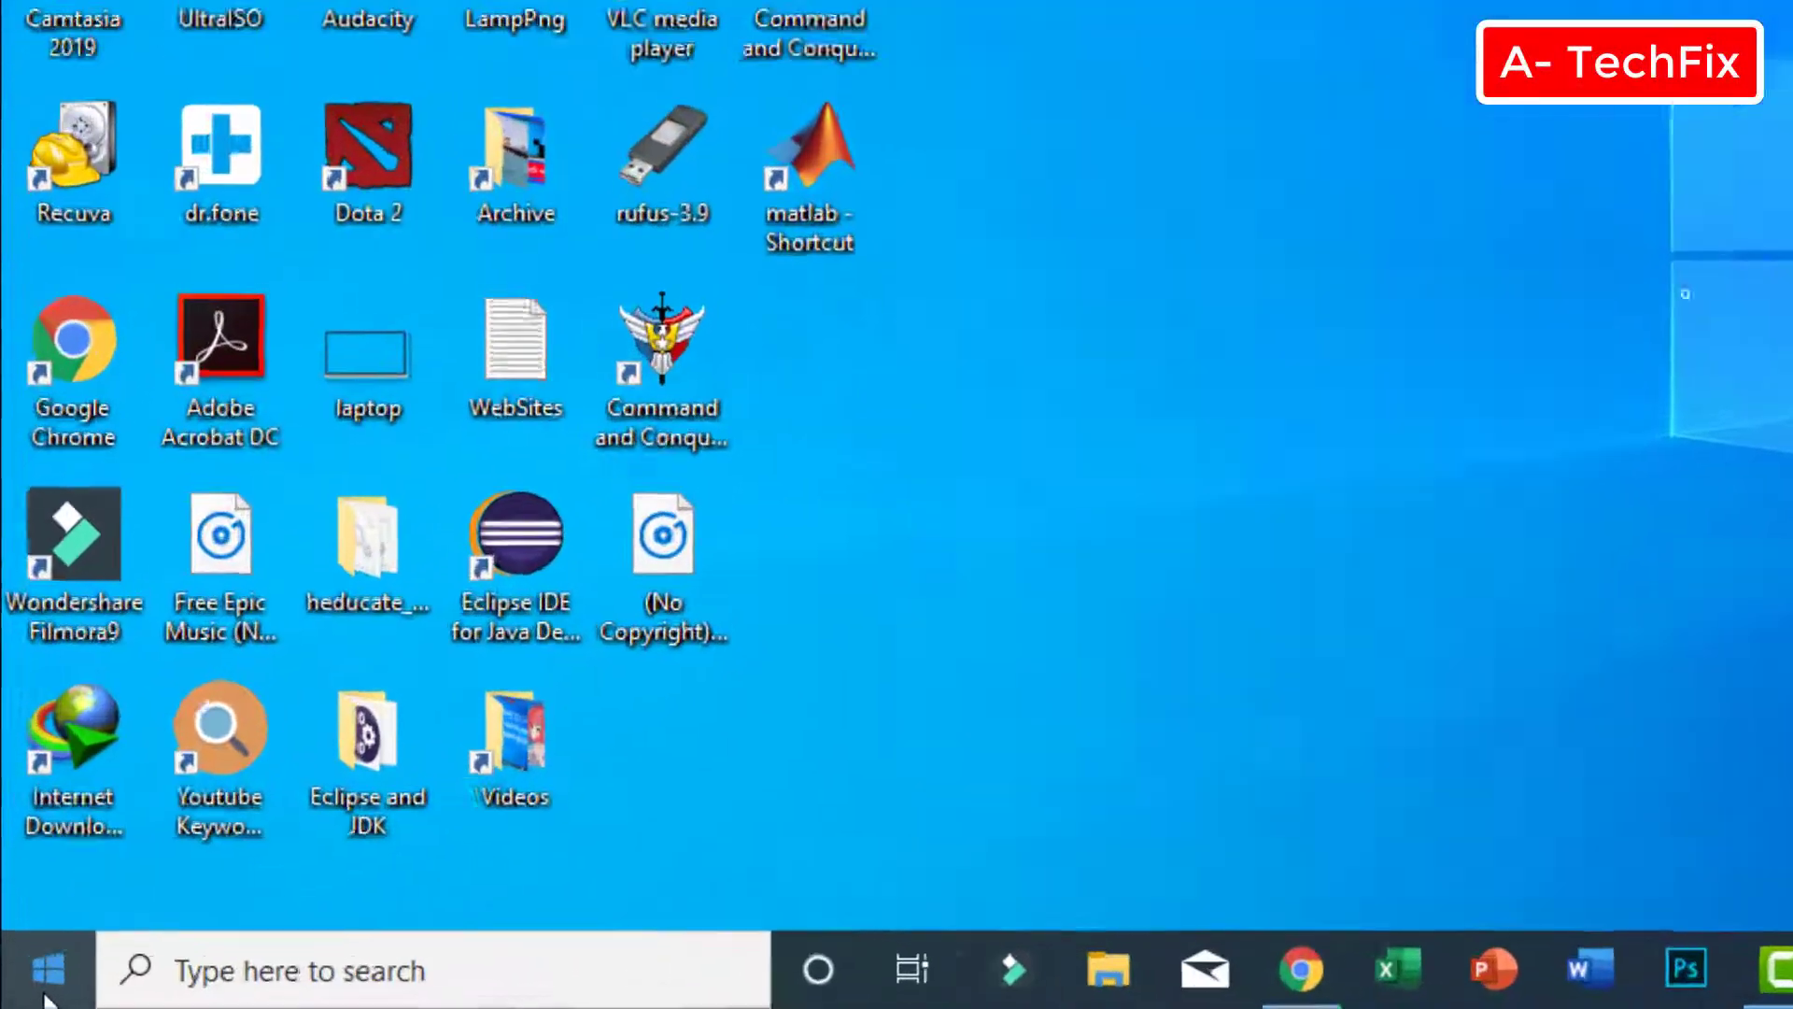
Launch the Settings app from the Start menu.
click(43, 981)
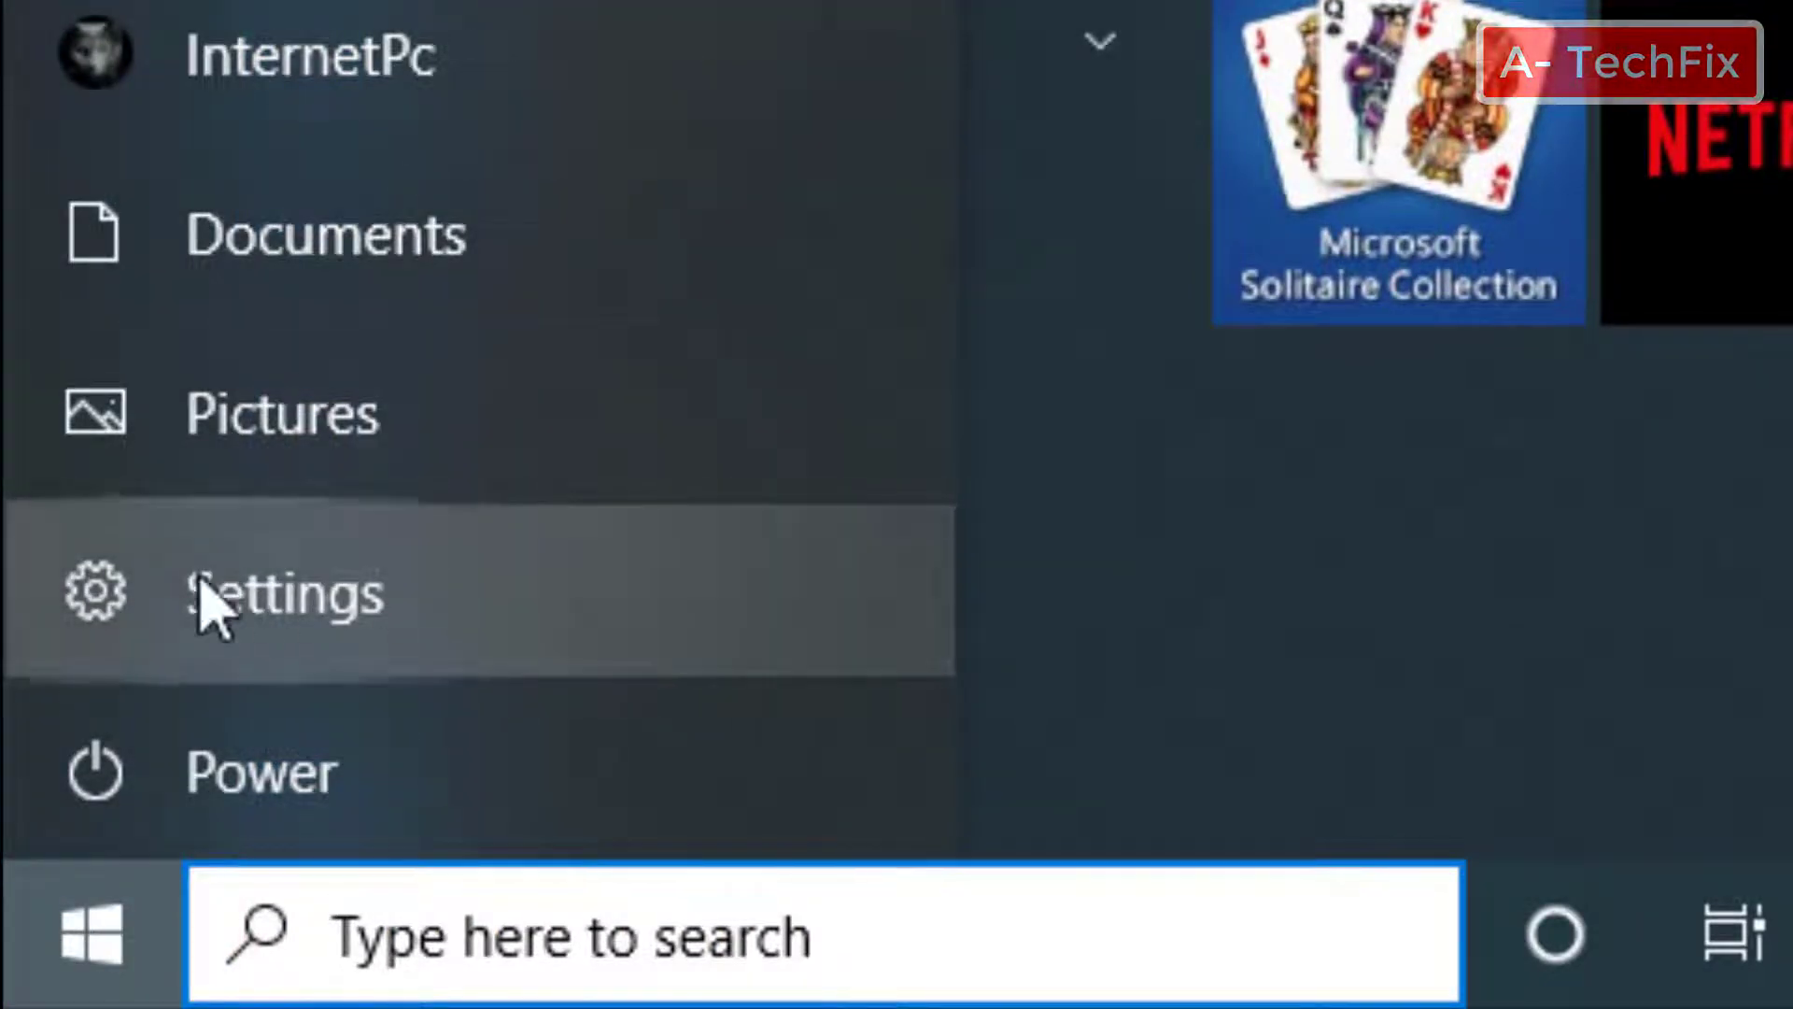
click(560, 632)
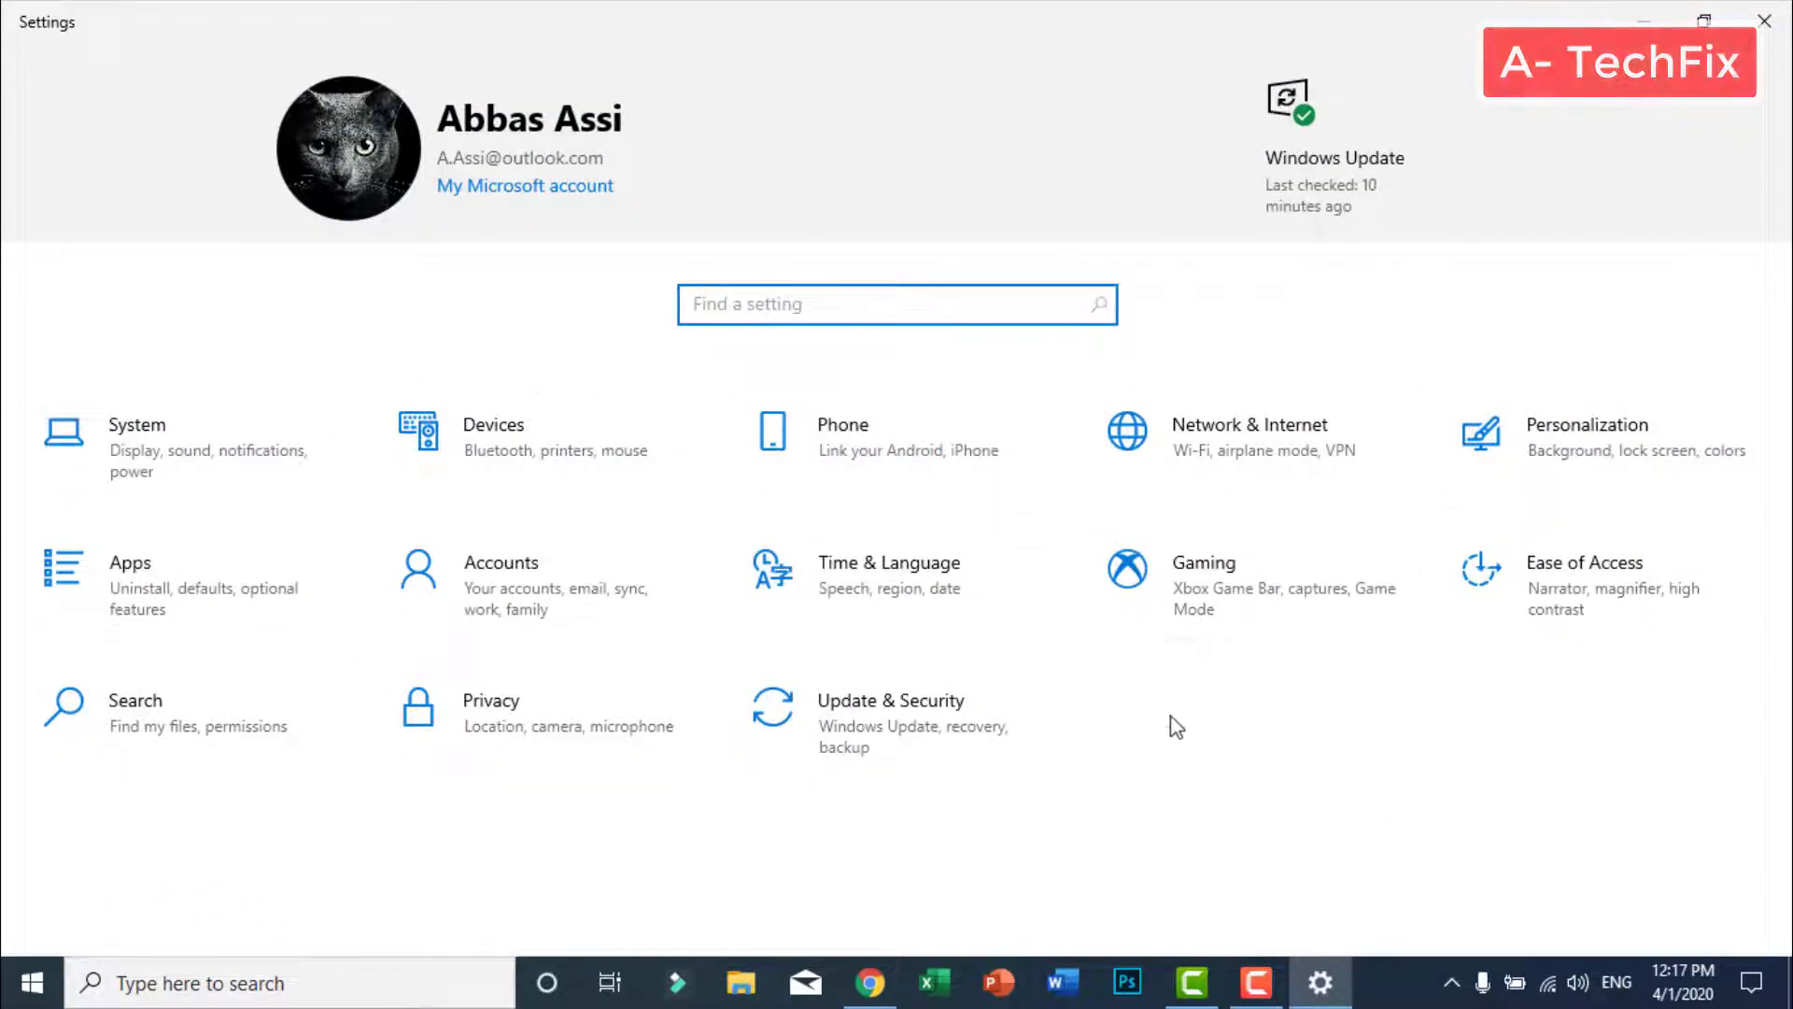
Navigate through Update & Security to the Windows Insider Program page.
click(960, 746)
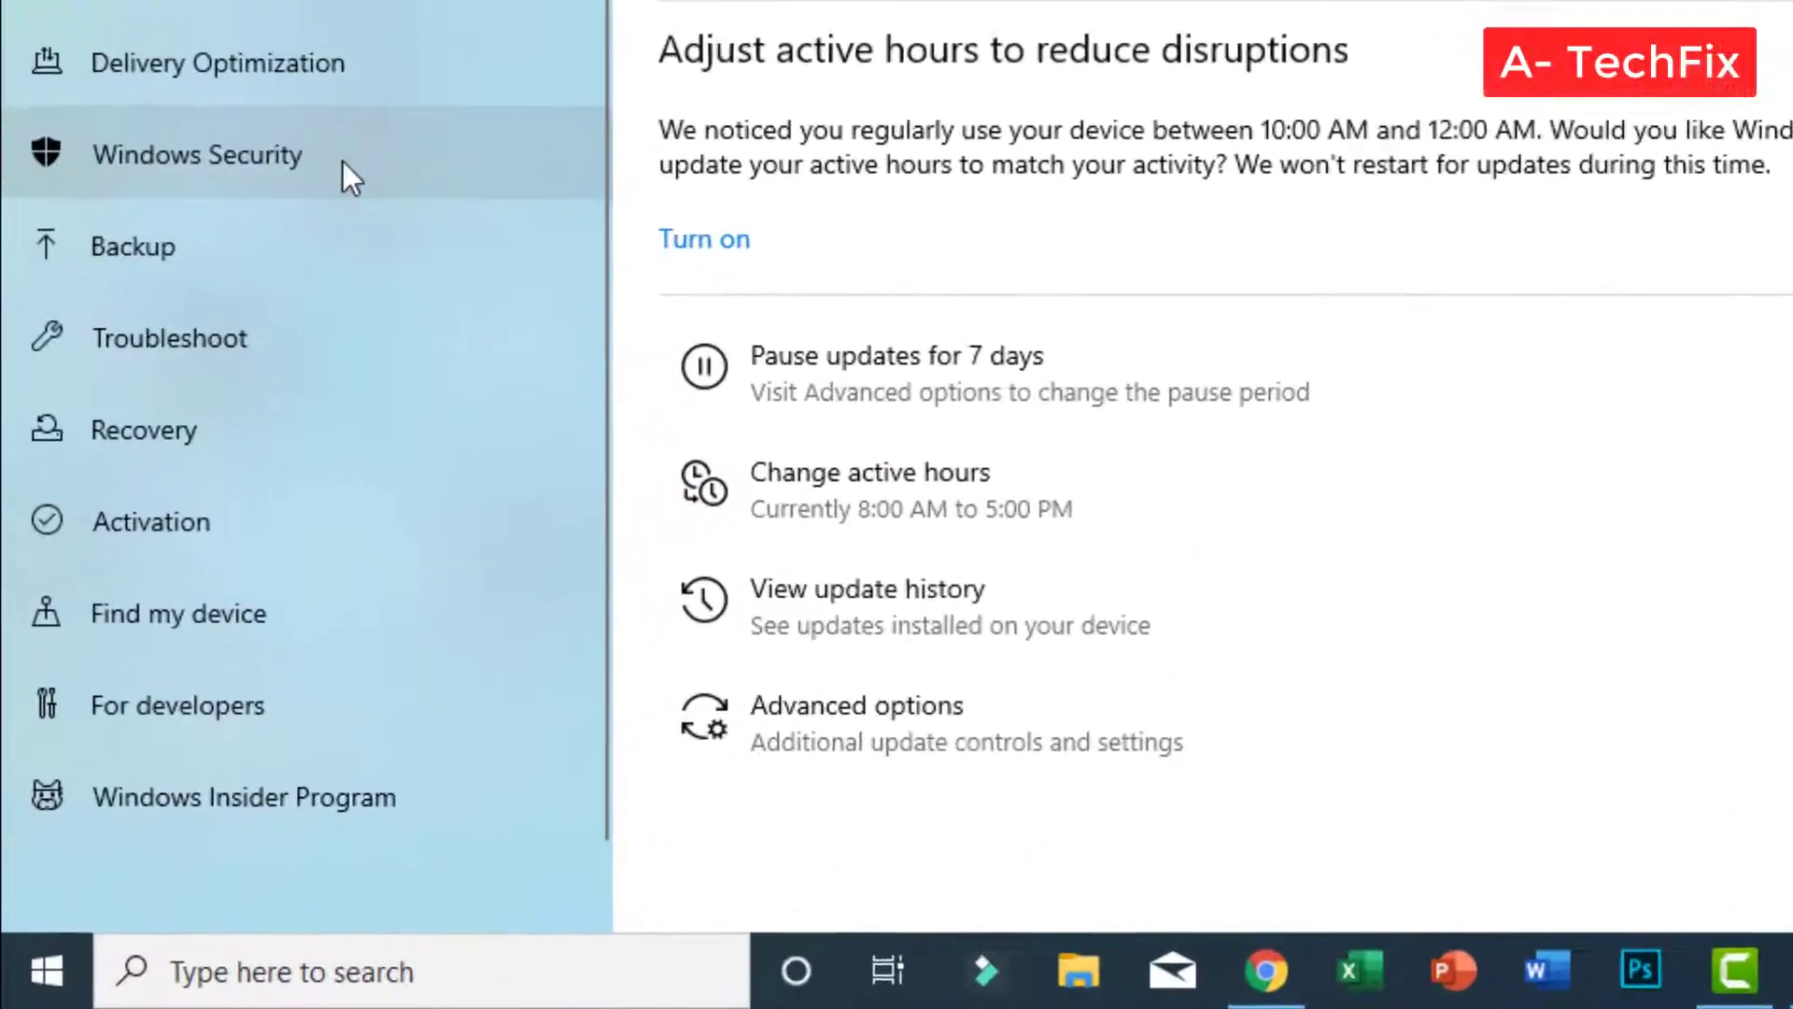
scroll(393, 84, down, 1)
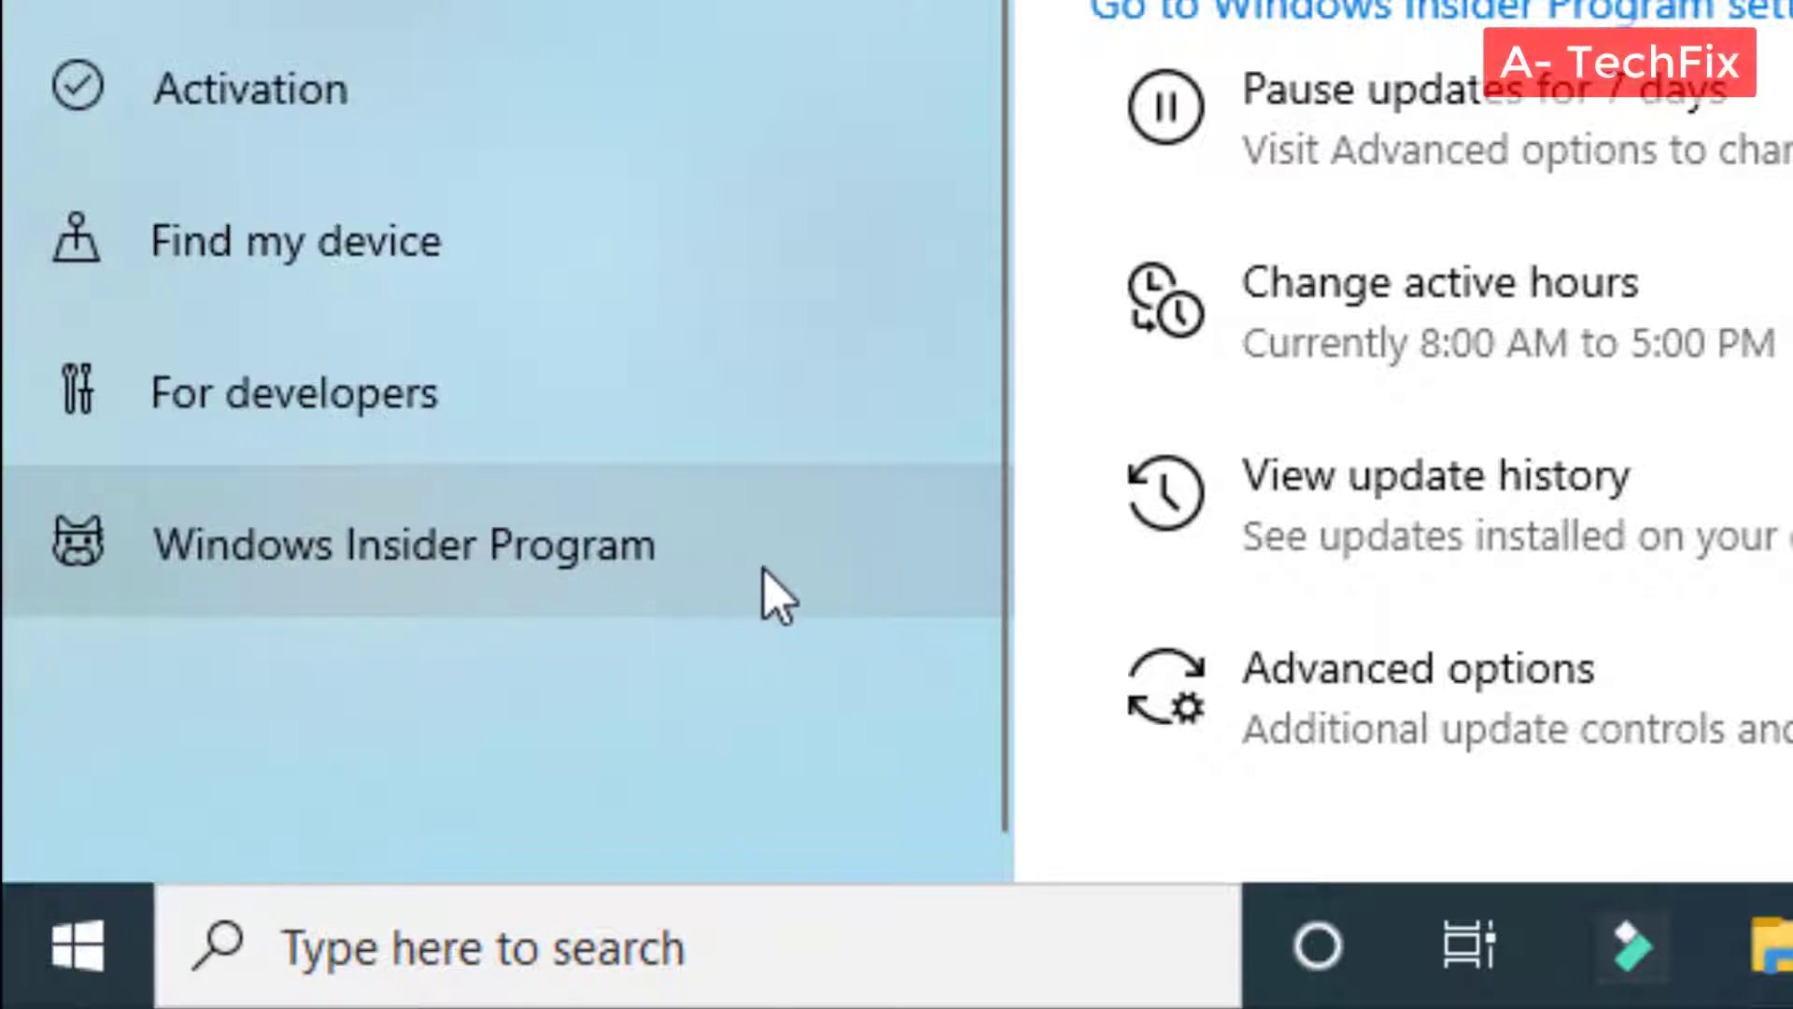
click(777, 596)
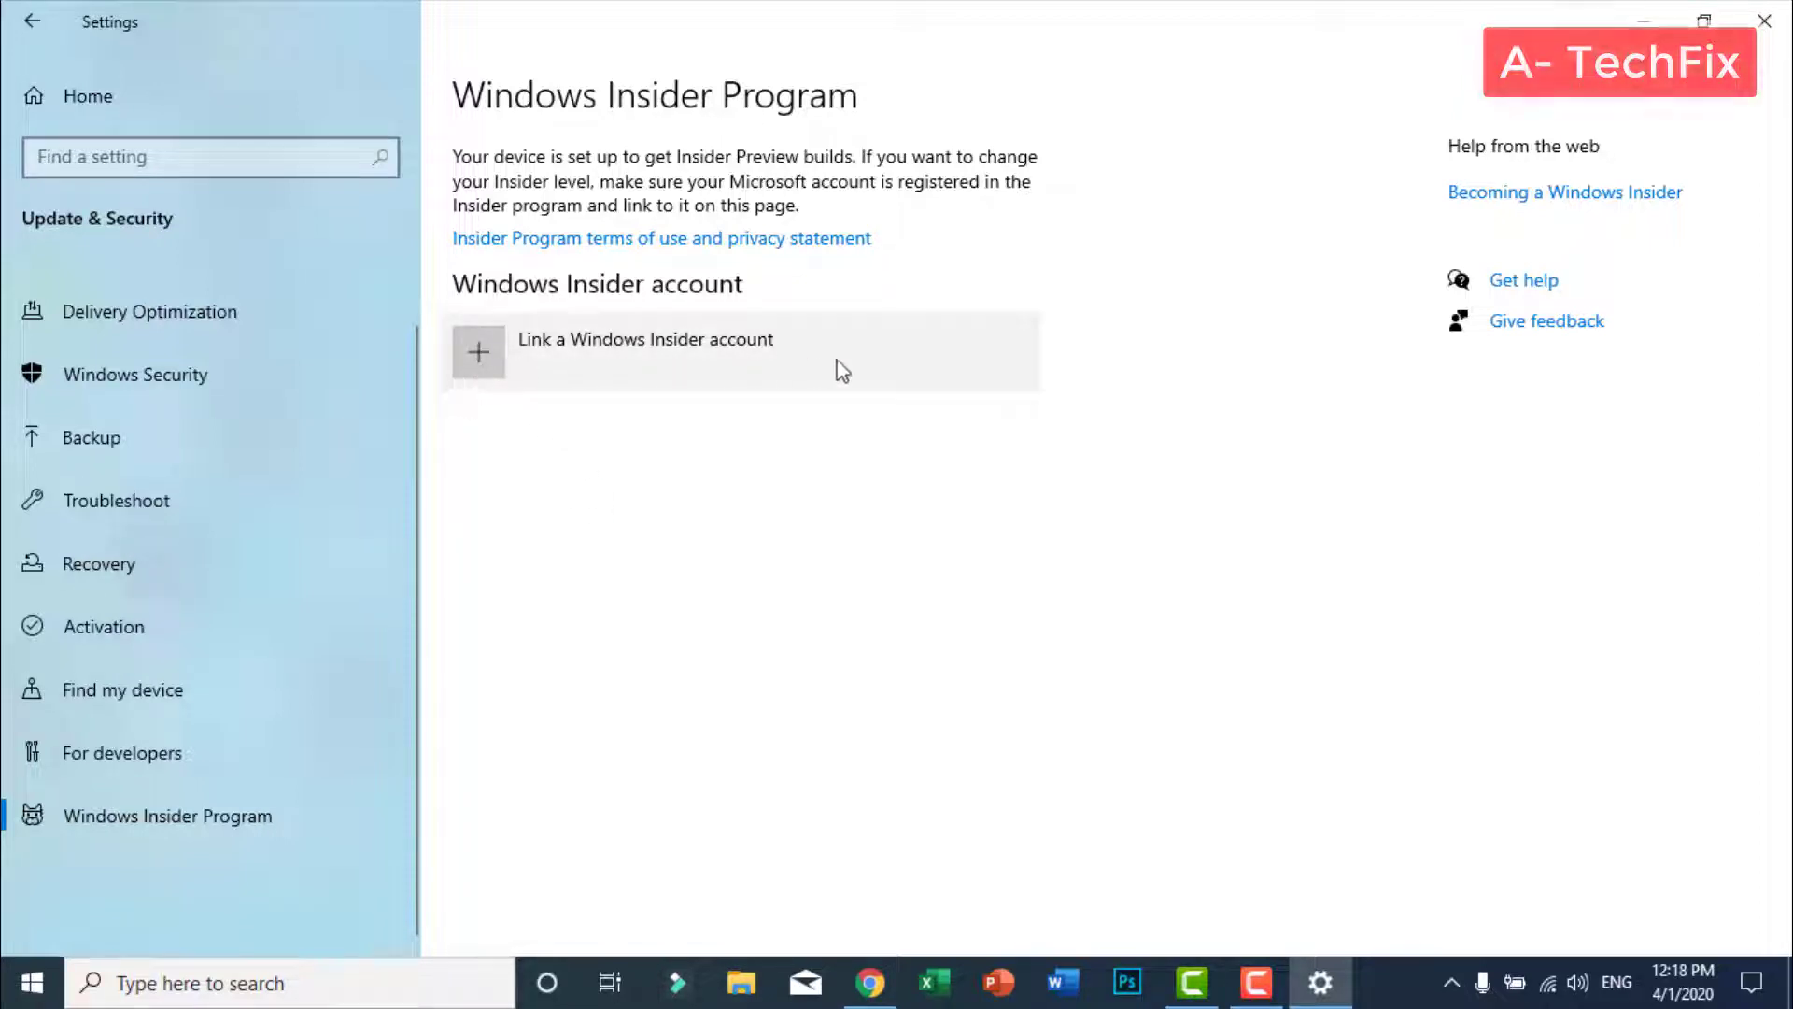
Link the existing Microsoft account as the Windows Insider account and continue.
click(477, 360)
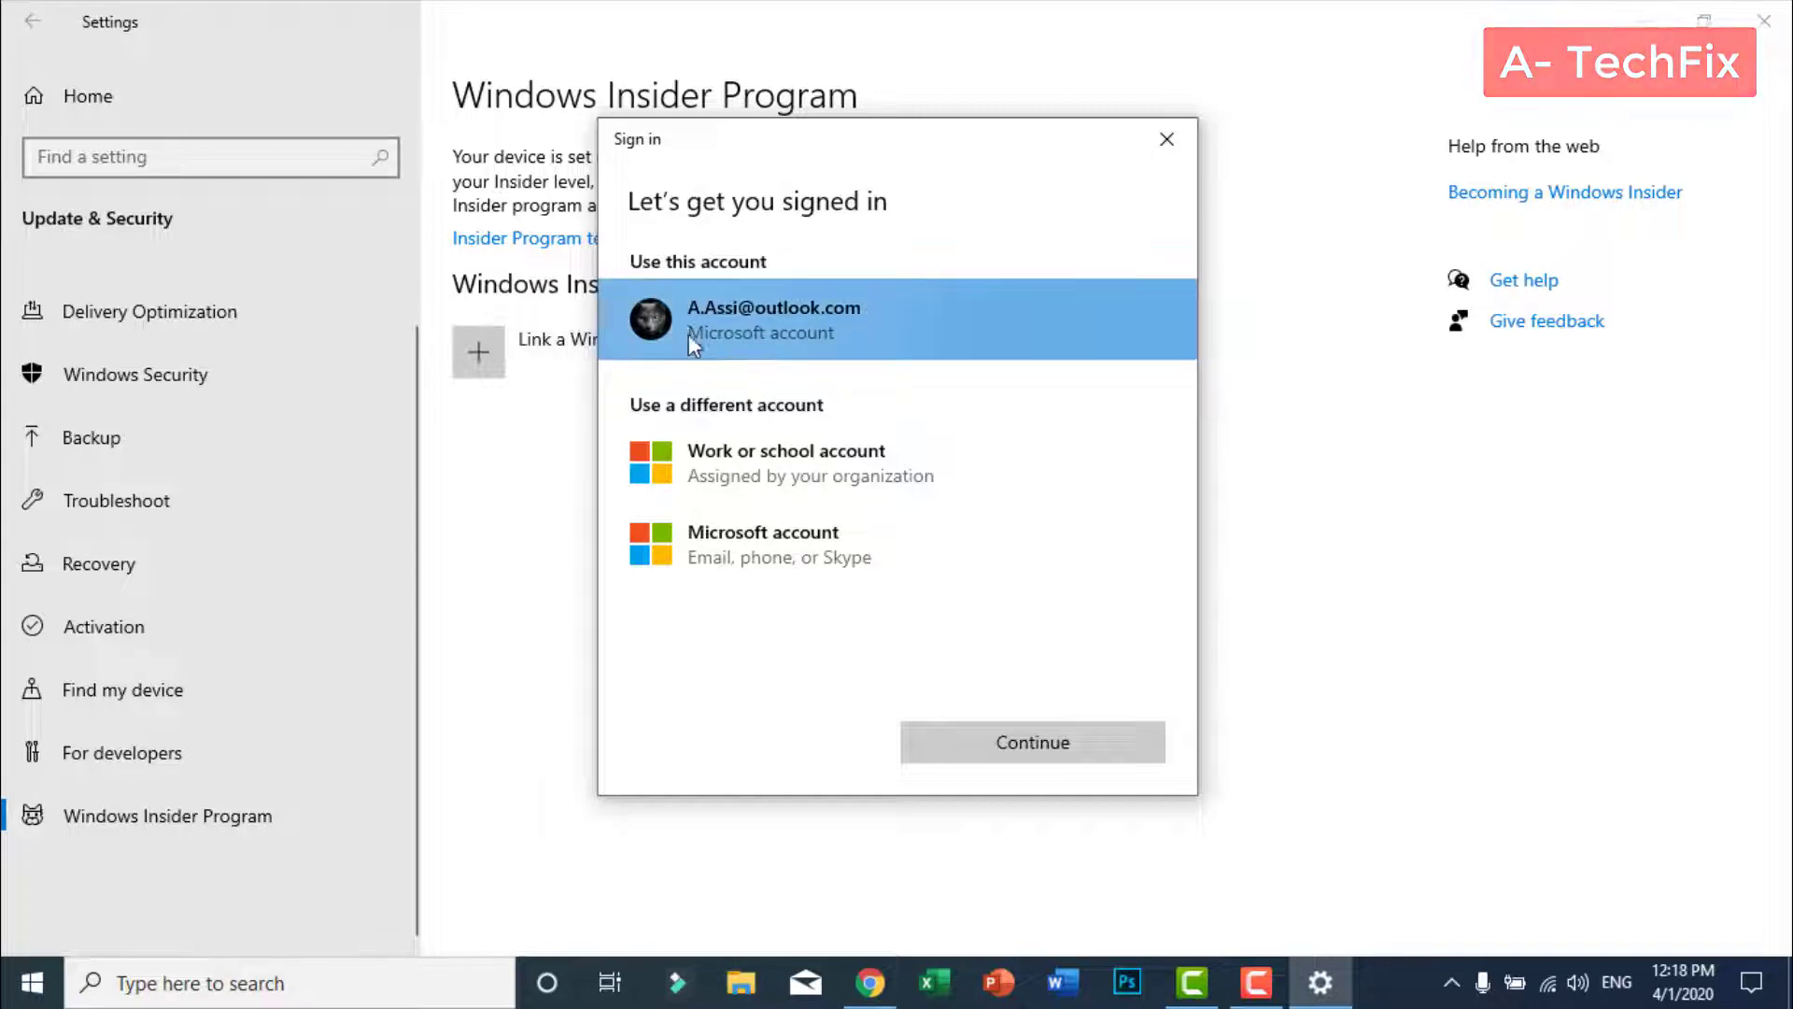
click(844, 329)
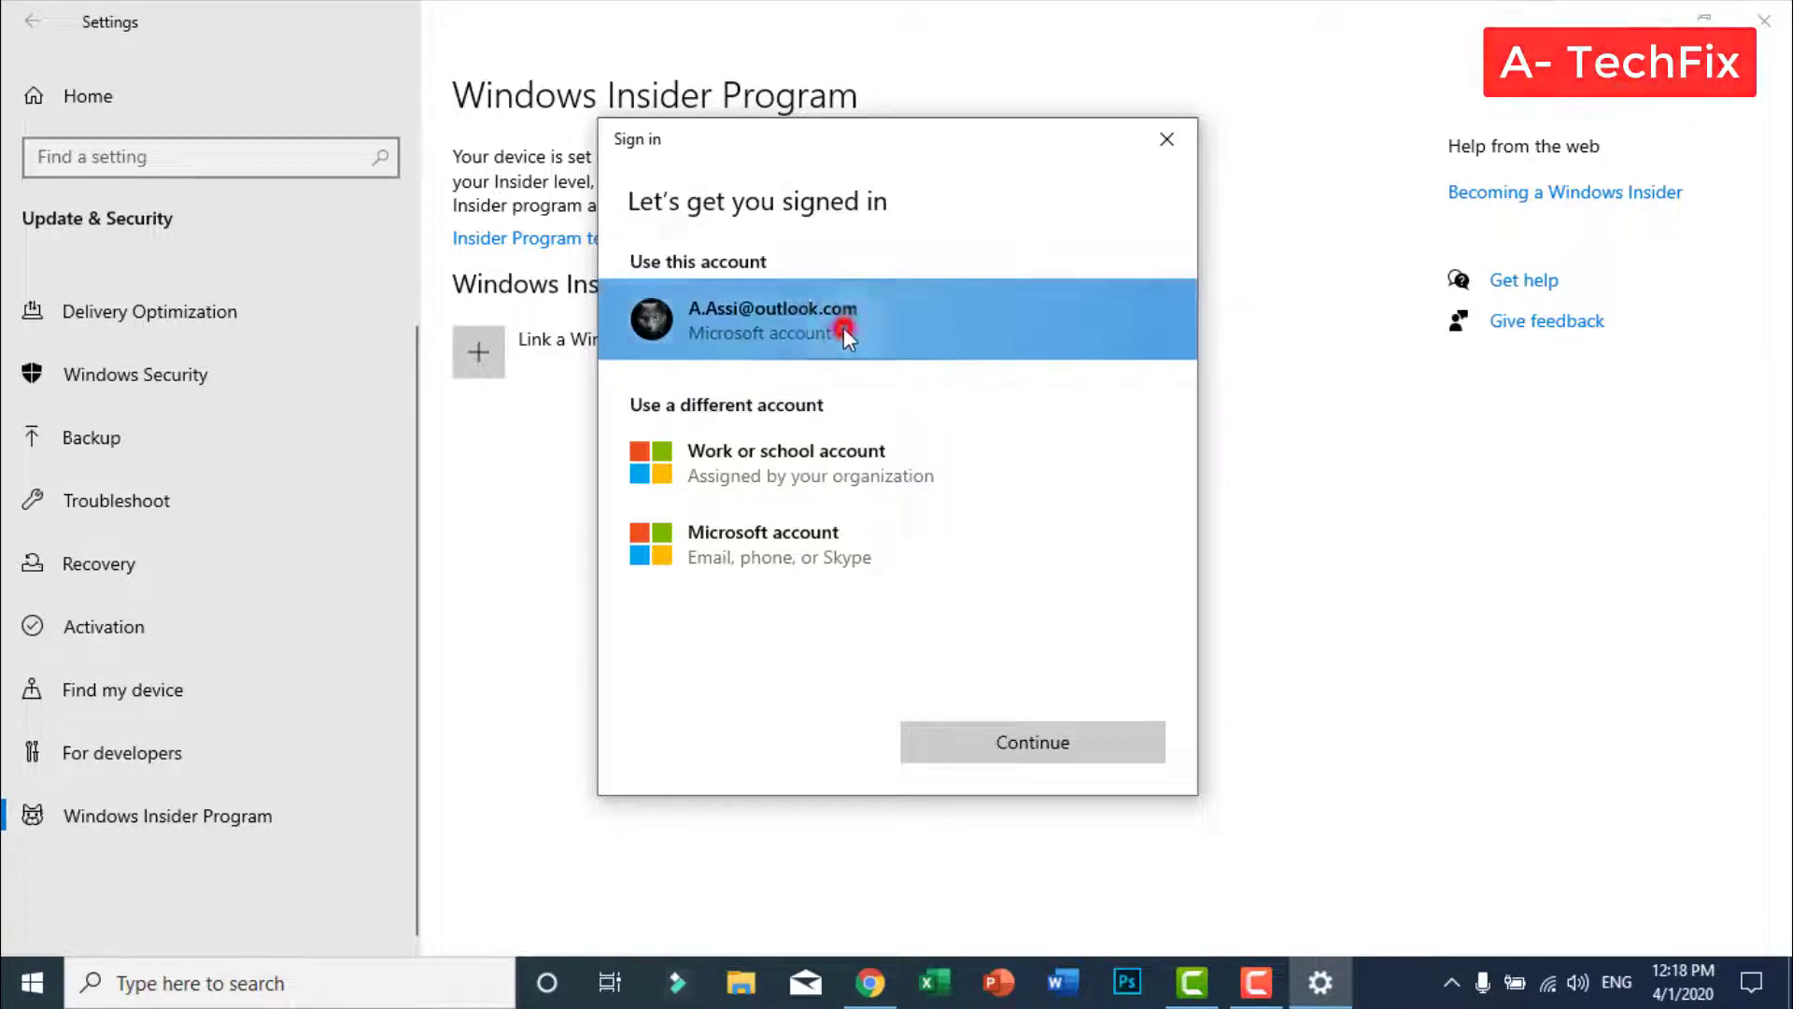
click(1013, 746)
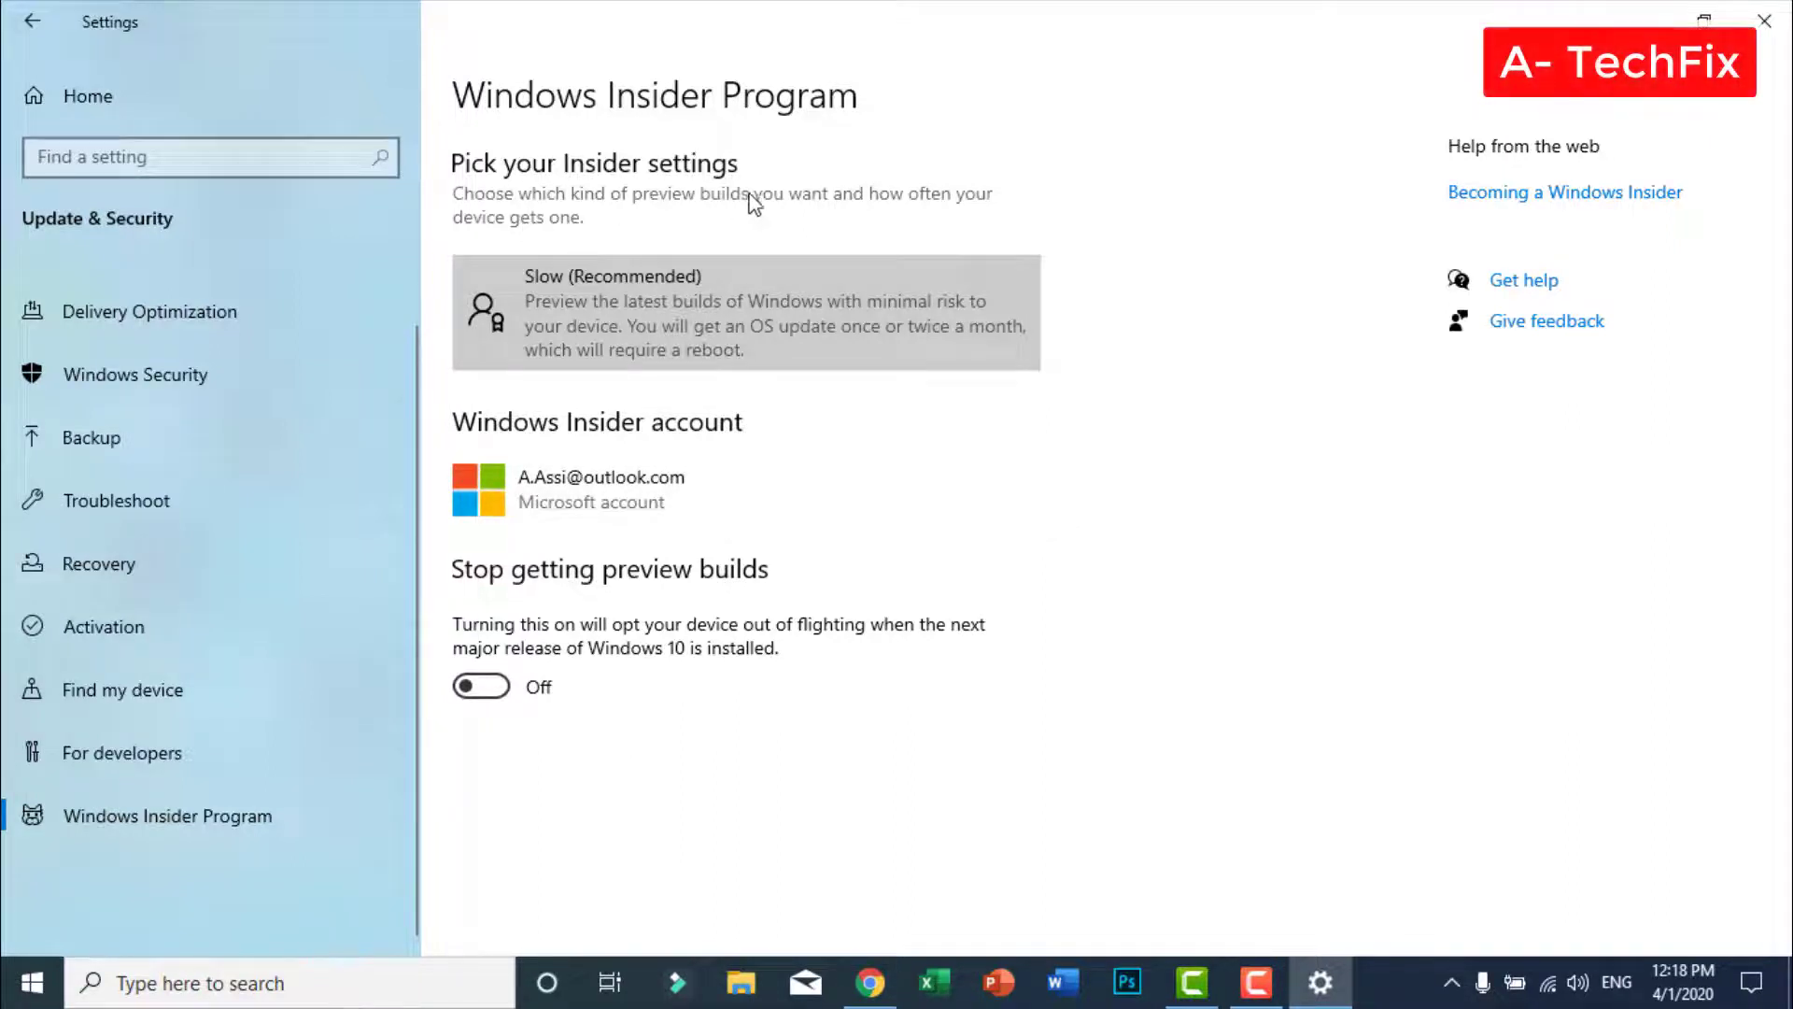
Show the Insider ring choices (Slow, Fast, Release Preview) with Slow selected.
click(764, 310)
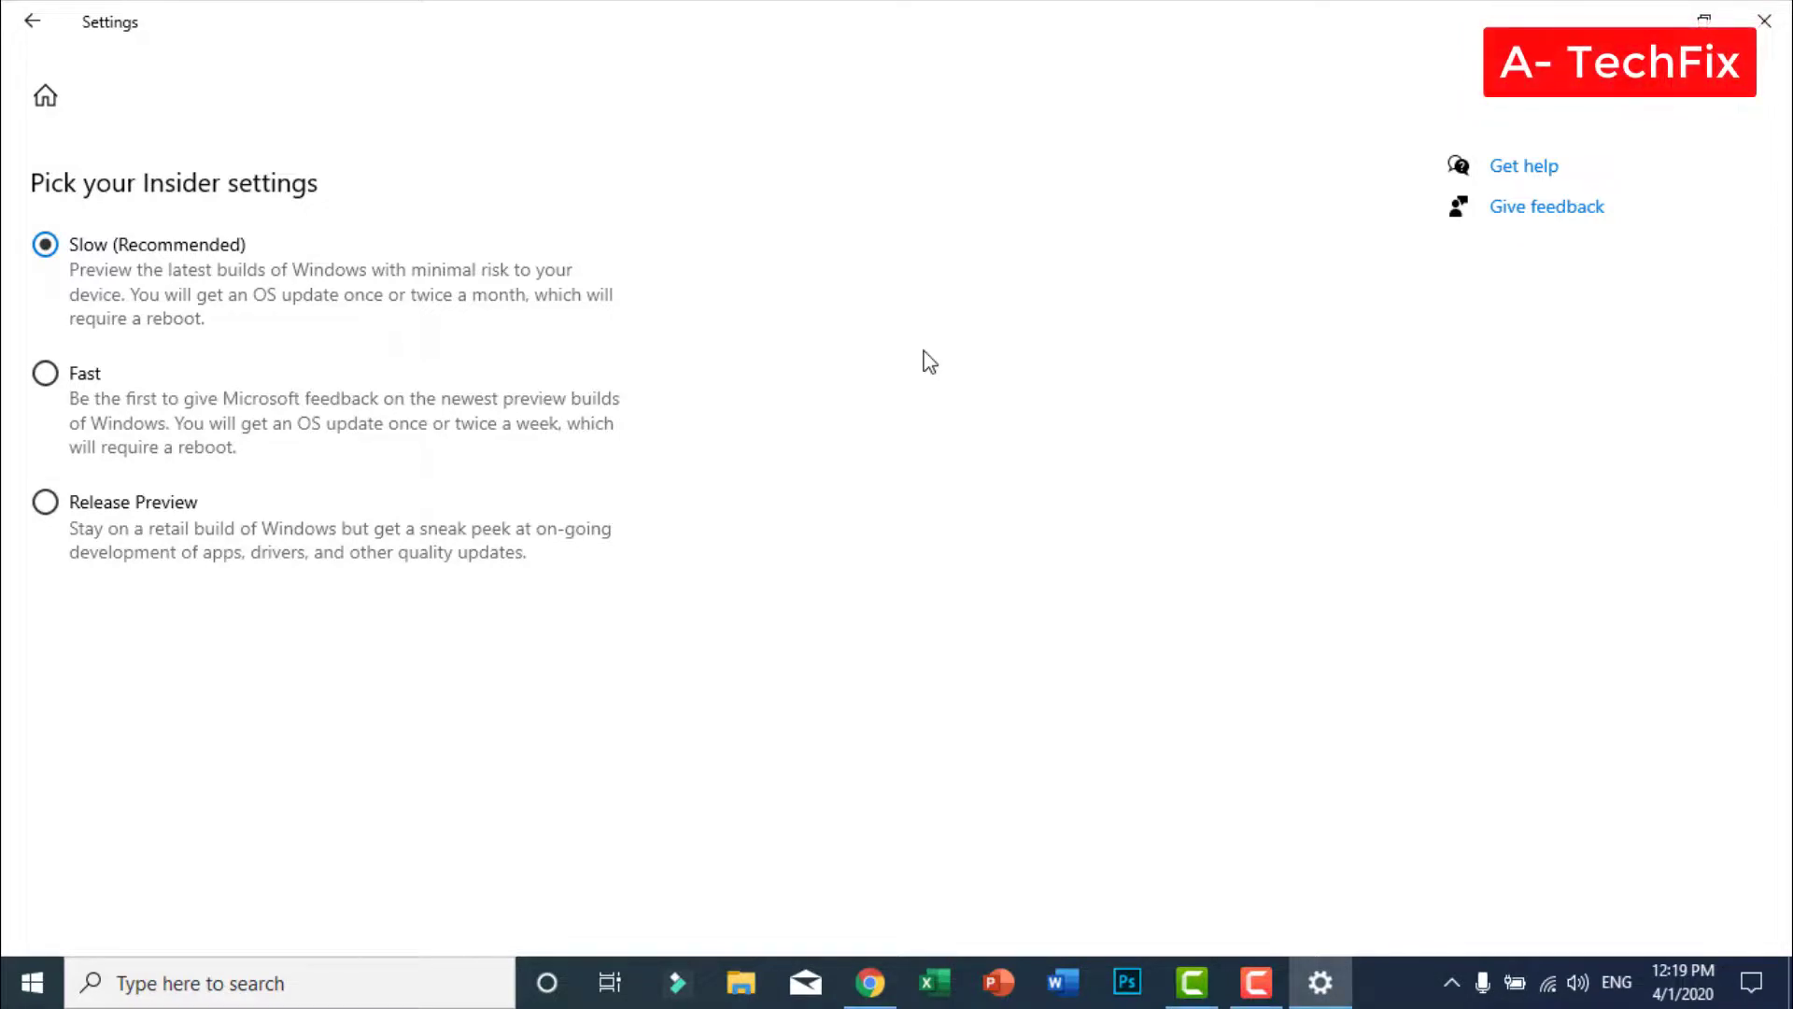
Keep the Slow (Recommended) ring and go back to the Windows Insider Program page.
click(196, 296)
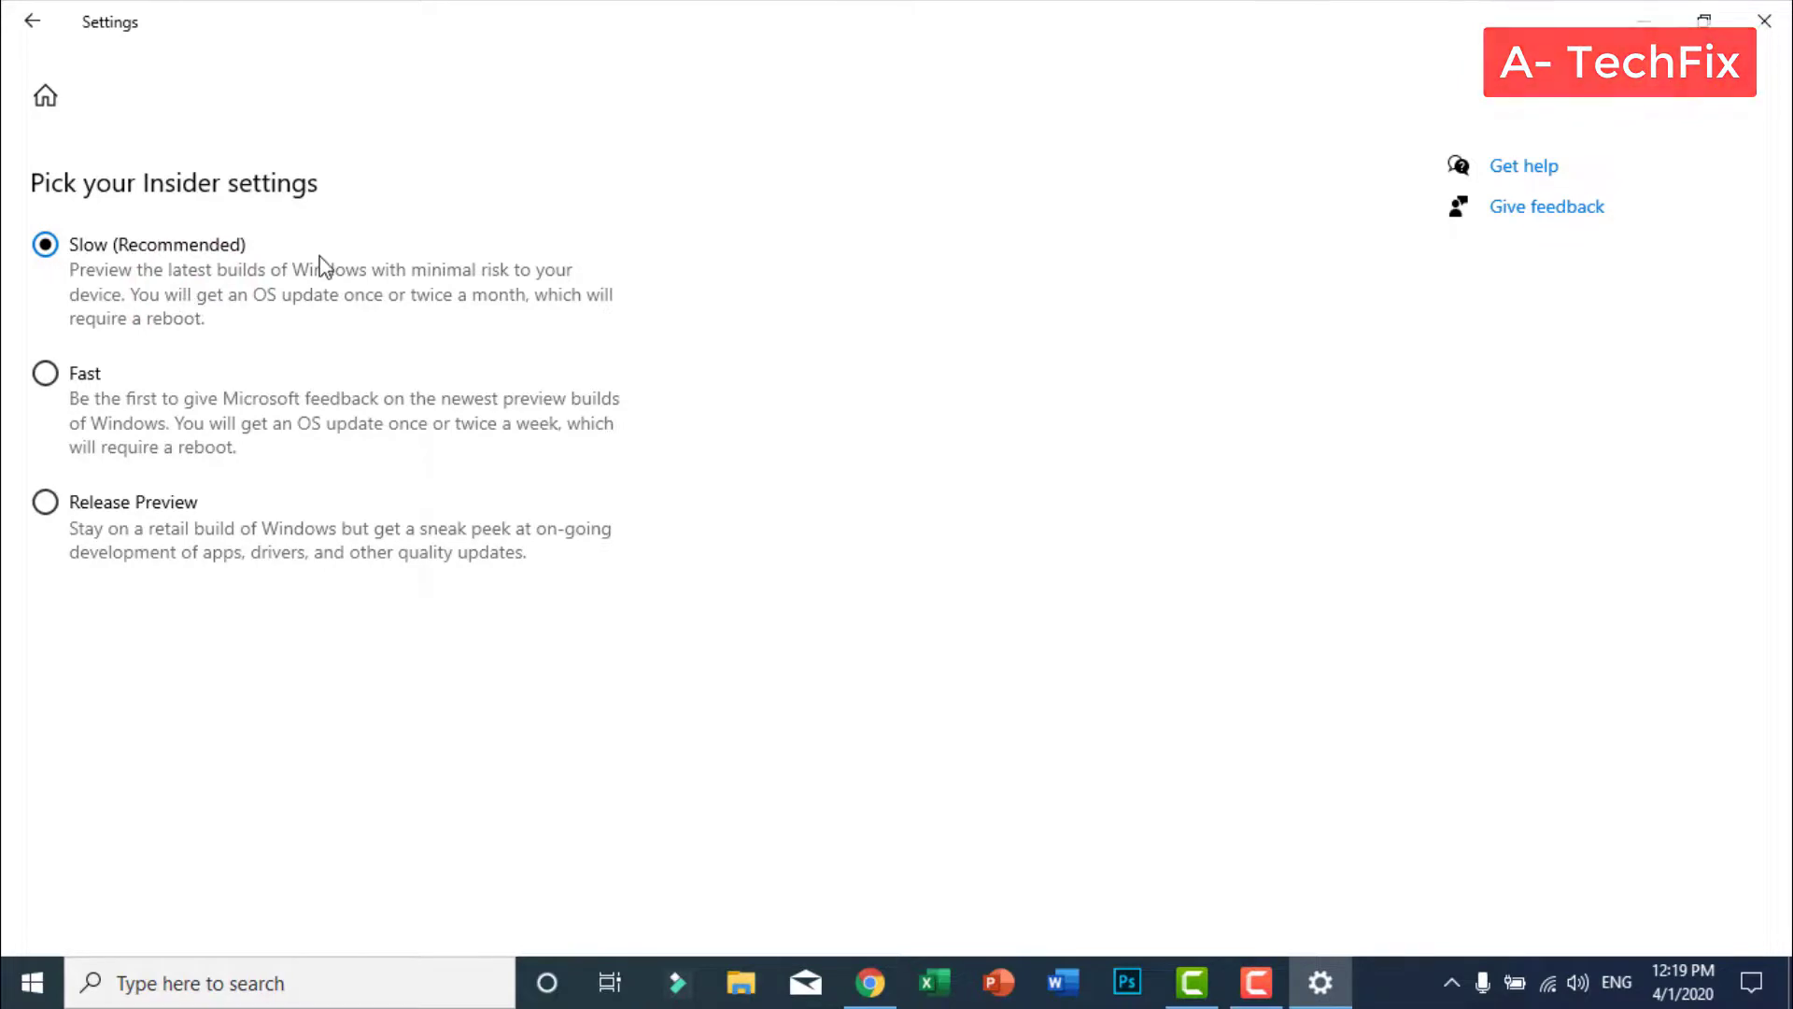
click(32, 22)
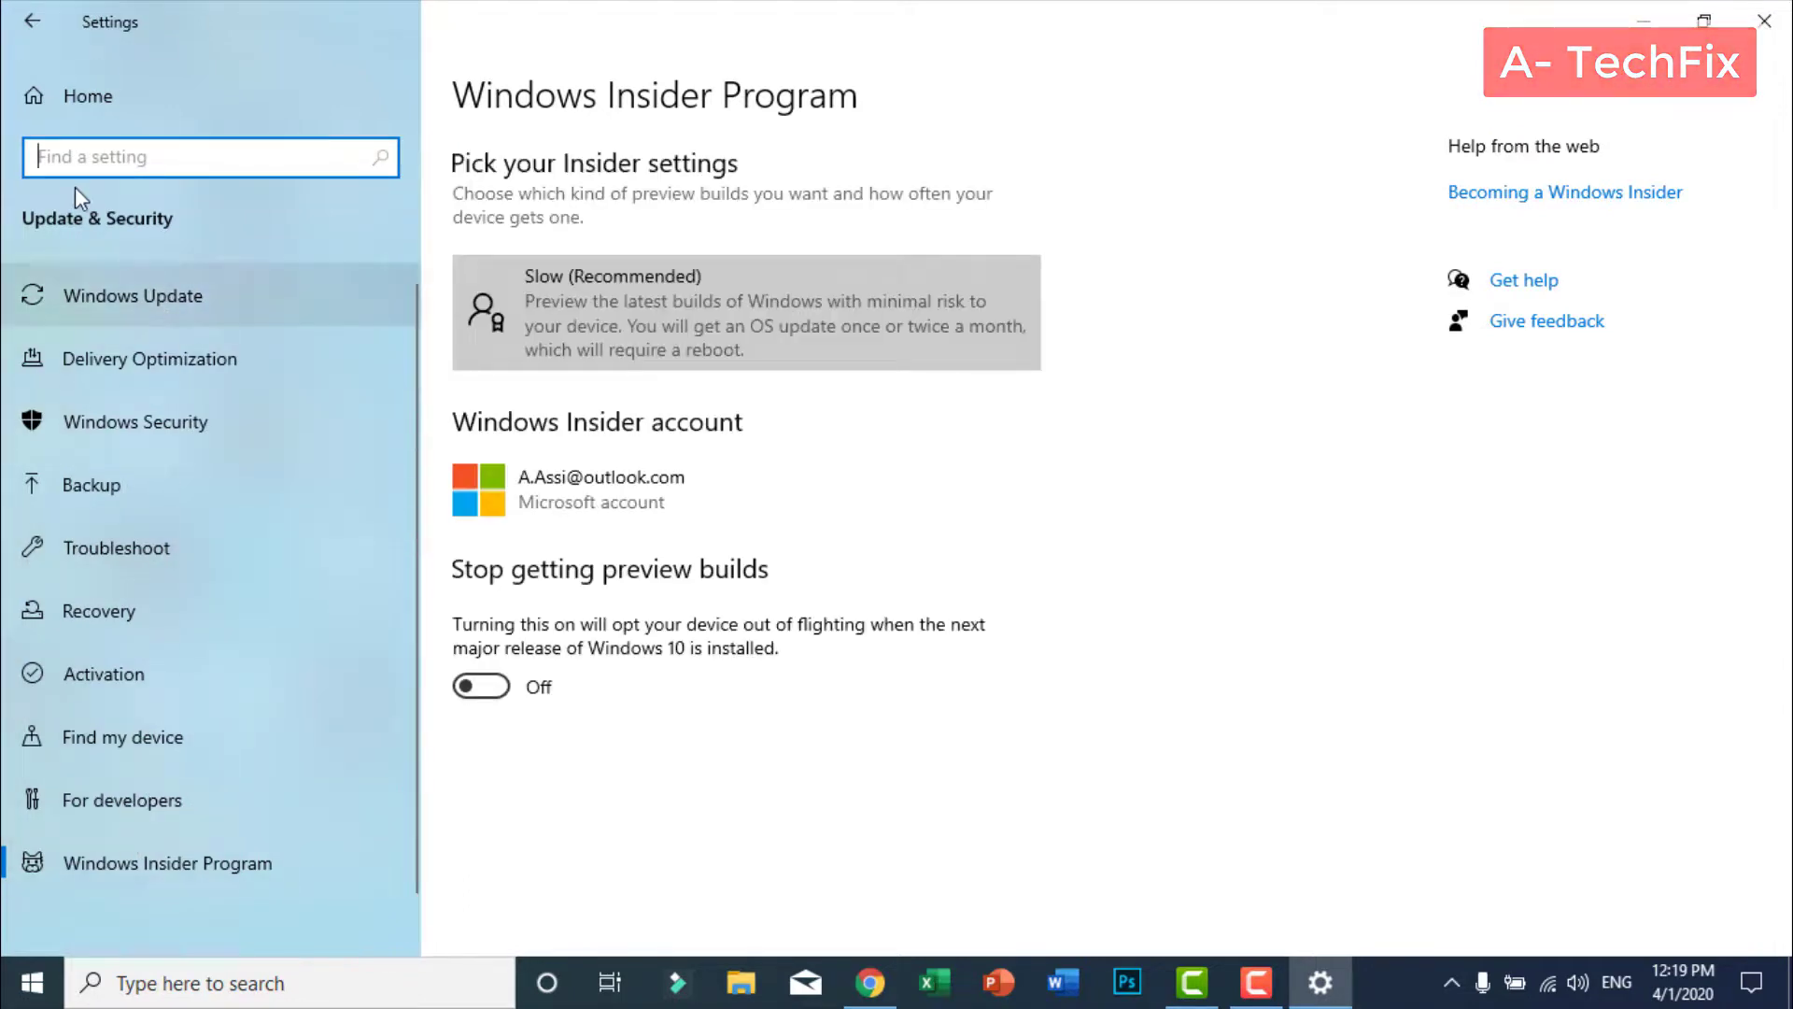
Start a Windows Update check for updates, then close Settings to the desktop.
click(135, 296)
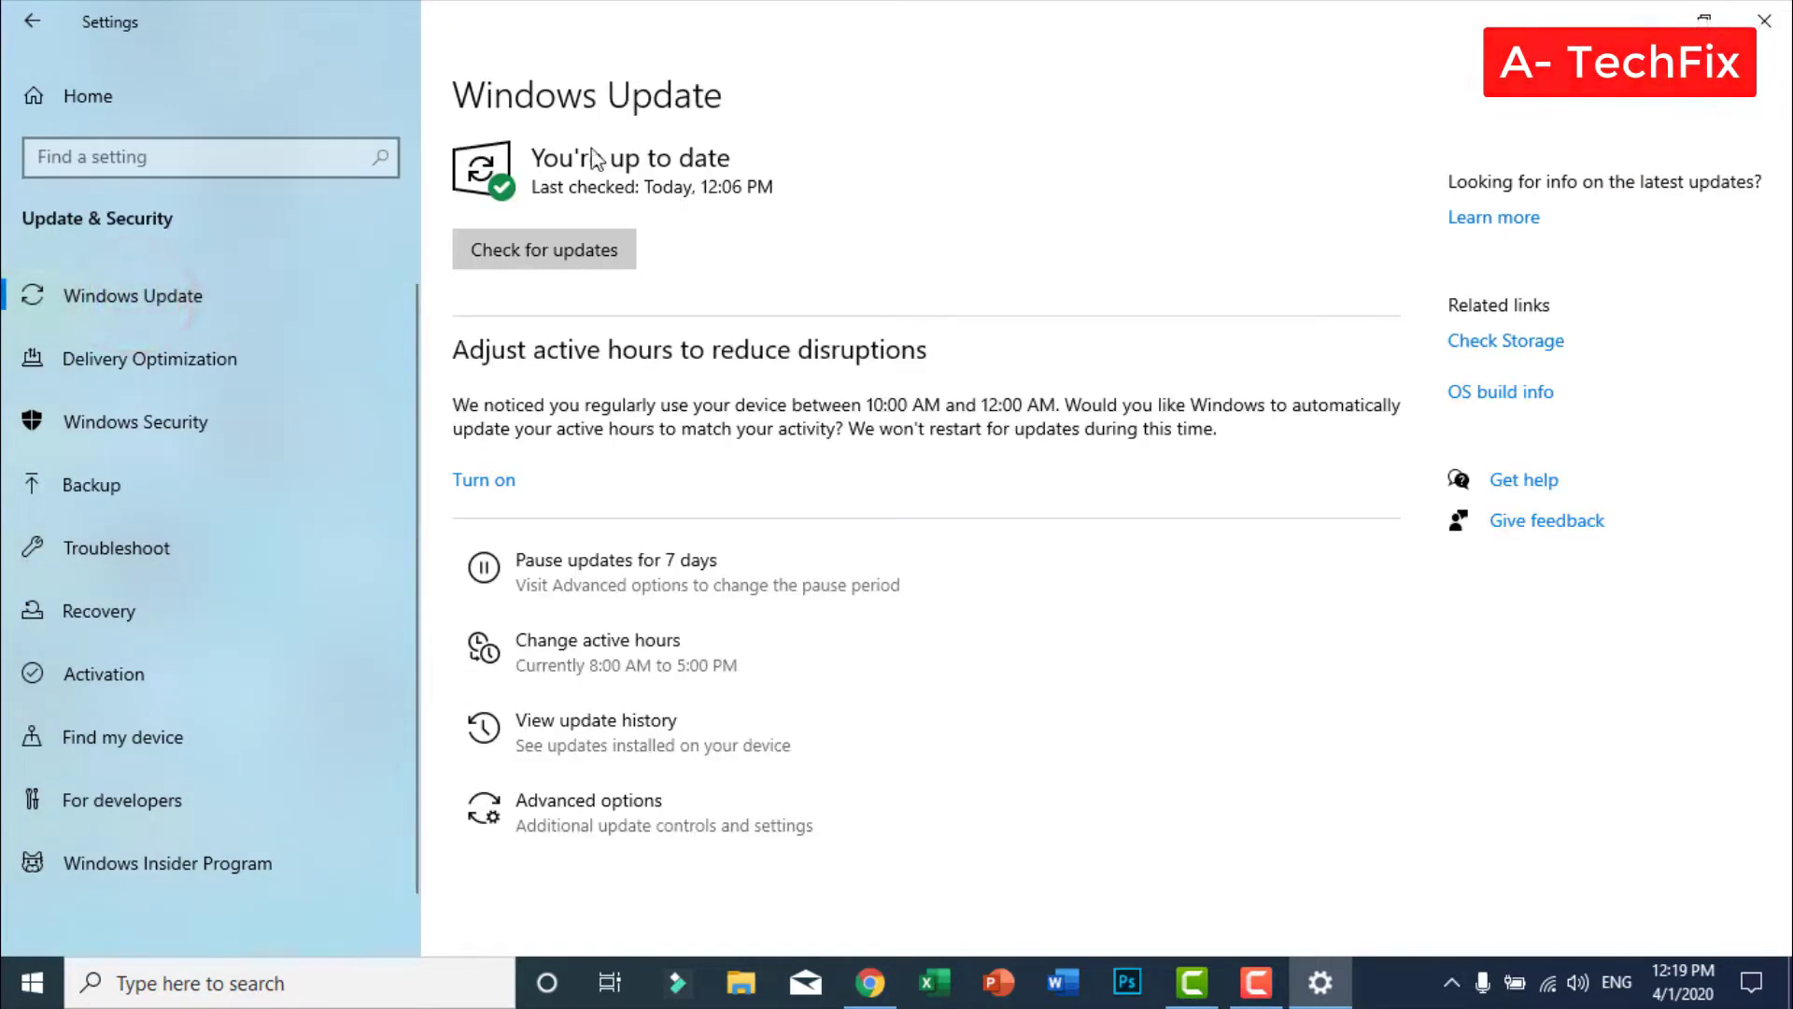
click(554, 249)
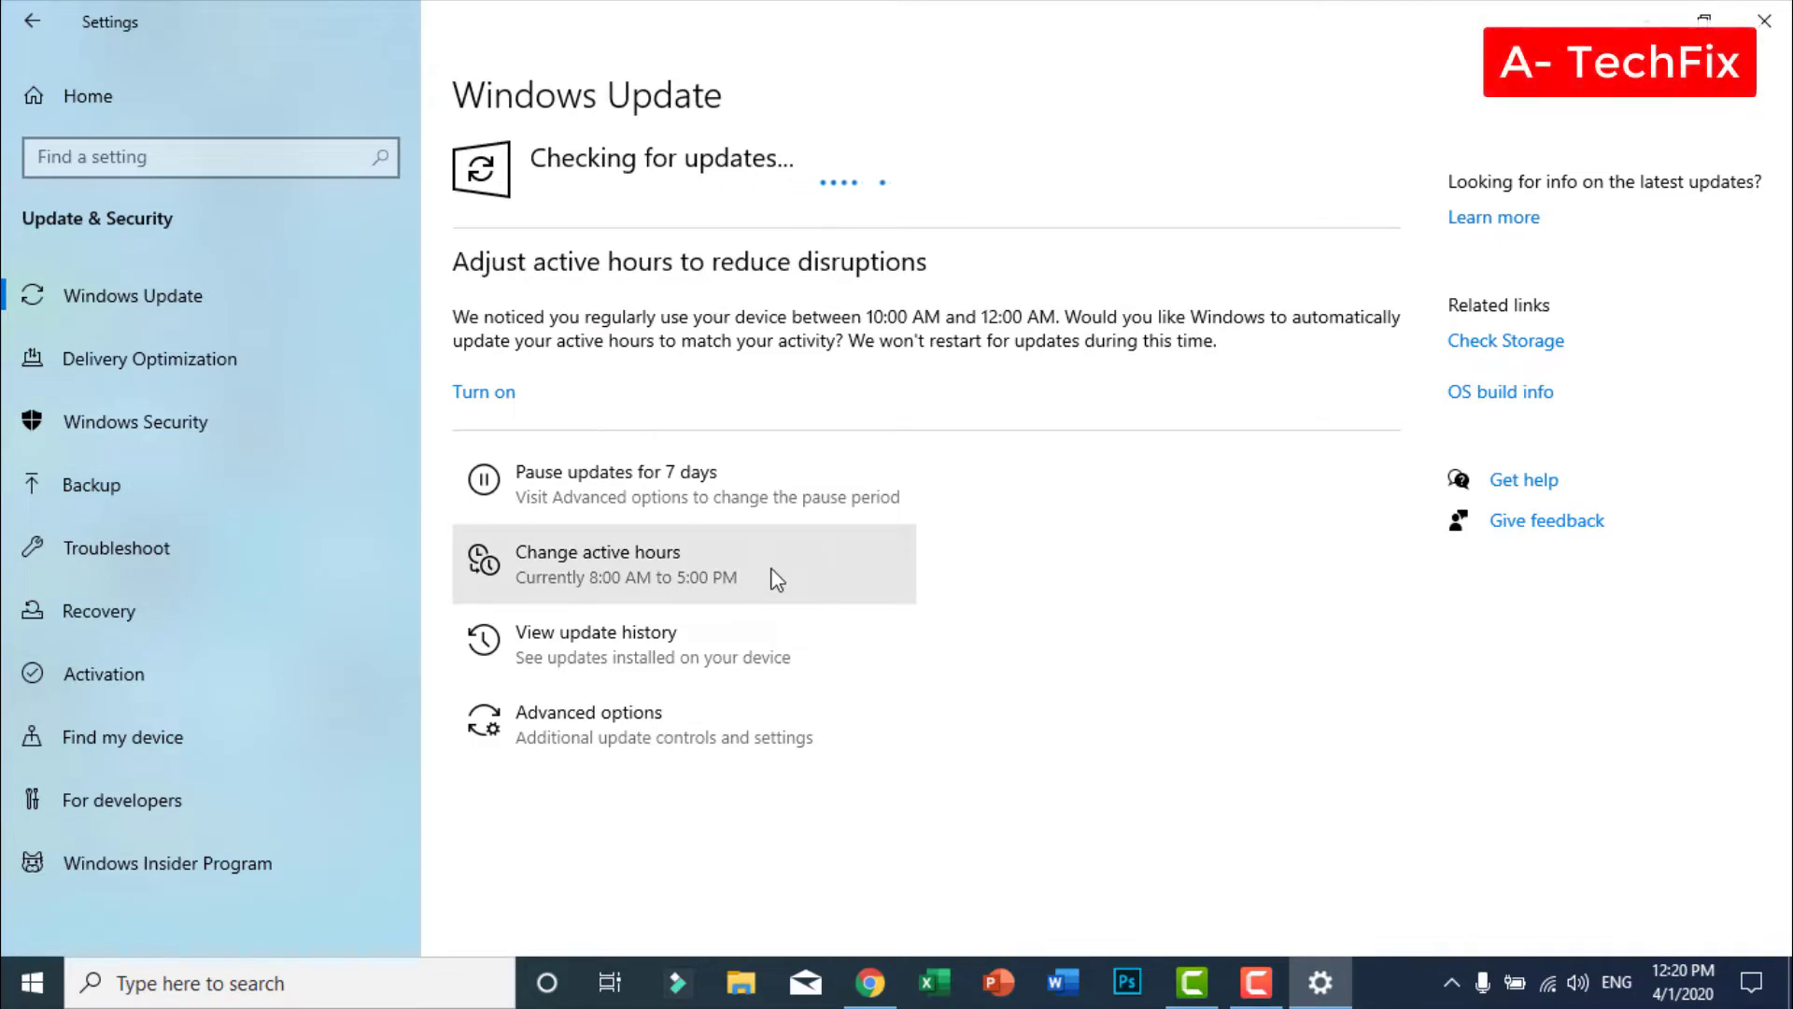
click(1765, 20)
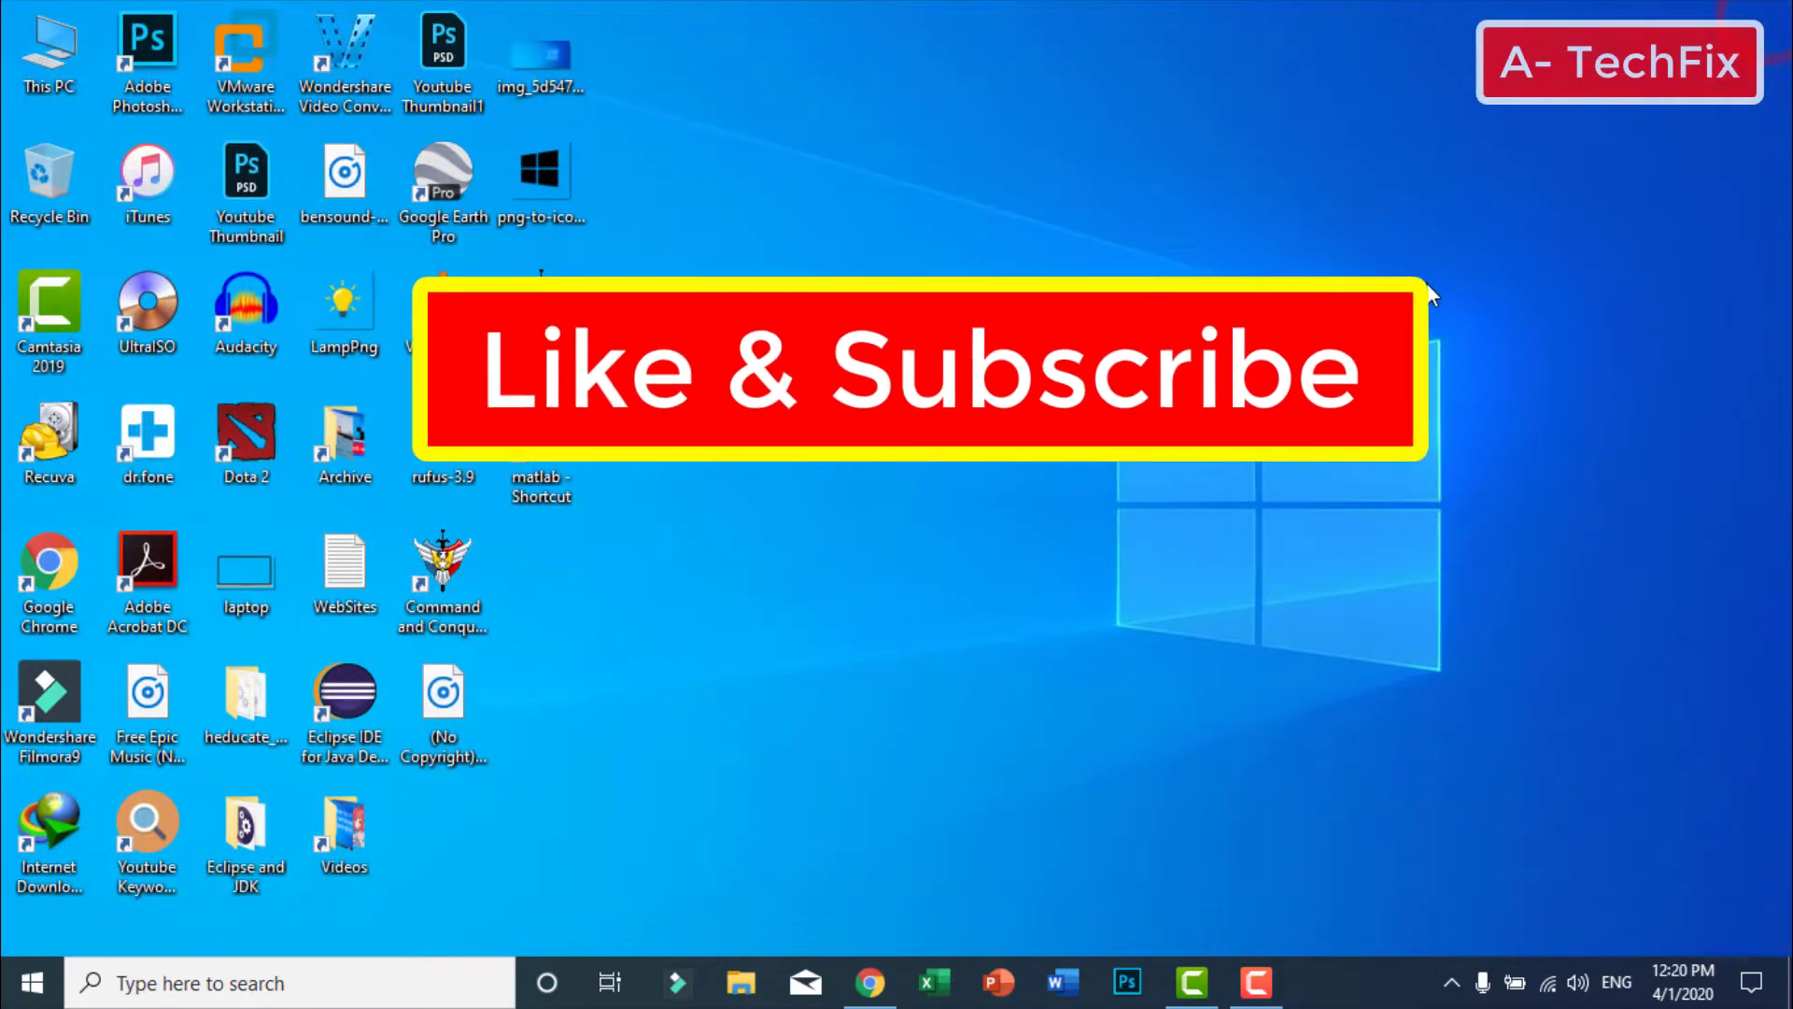